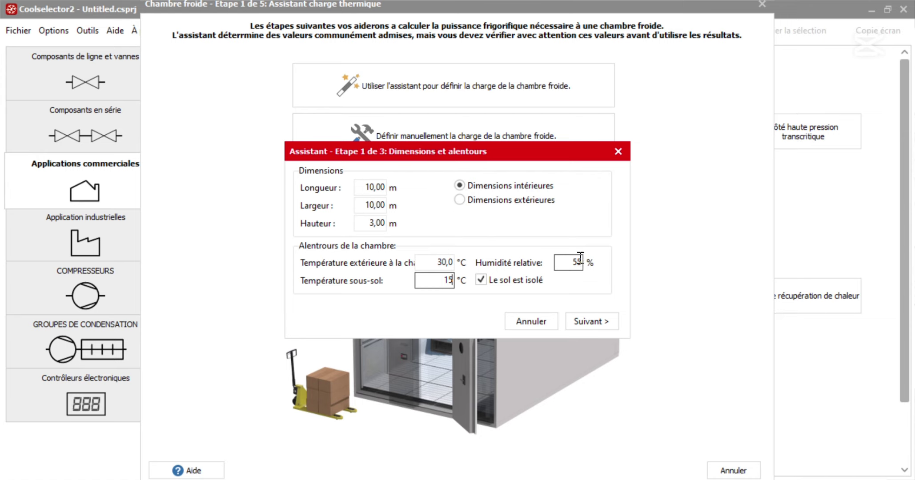
Step: Set the relative humidity around the cold room to 55 % and continue to the stored goods settings
click(579, 263)
key(BackSpace)
key(BackSpace)
text(55)
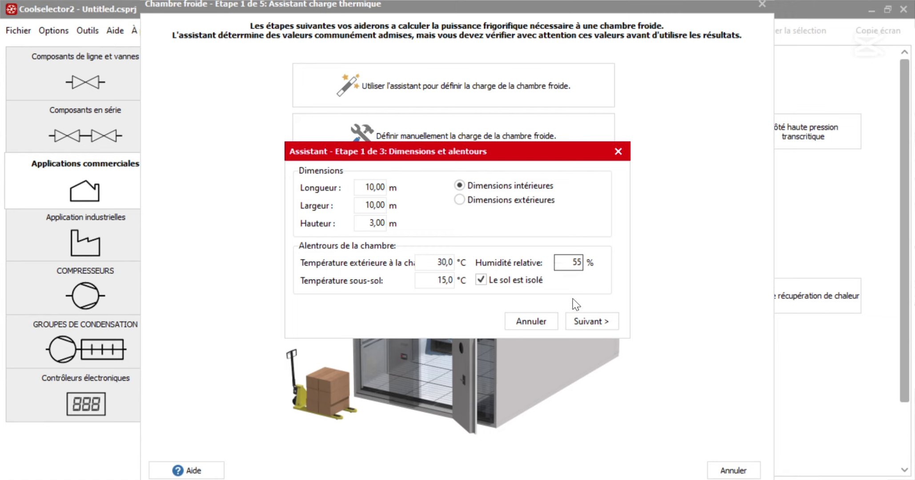
click(604, 321)
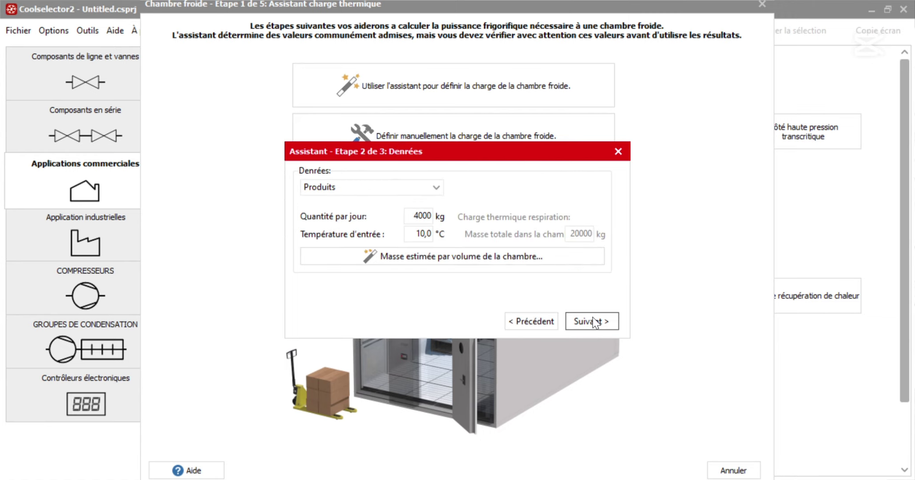
Step: Choose Crème glacée as the type of goods stored in the cold room
click(436, 187)
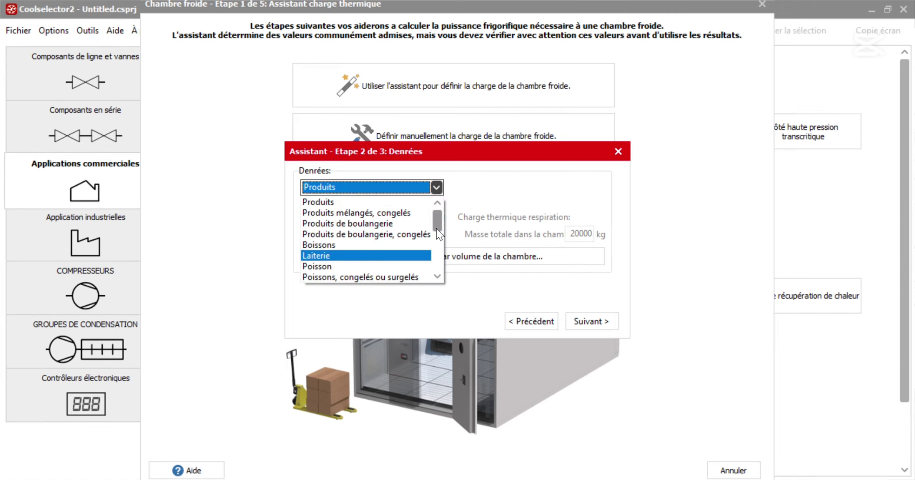
drag(439, 215, 439, 250)
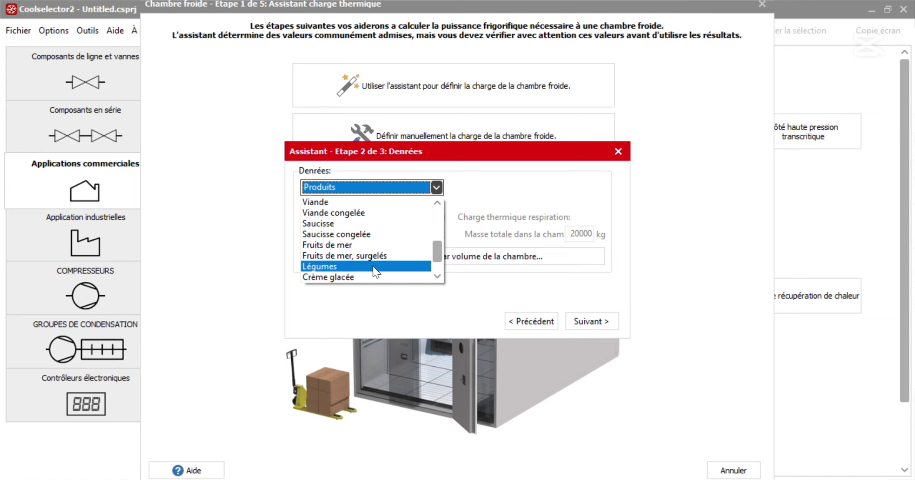
click(371, 277)
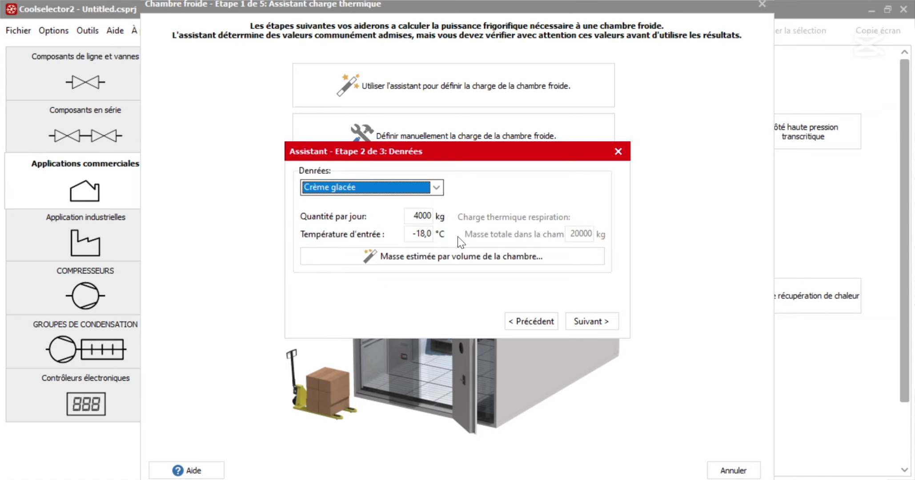
Step: Consult the exercise sheet for the storage mass and daily rotation, and set the daily goods quantity to 4500 kg
click(432, 216)
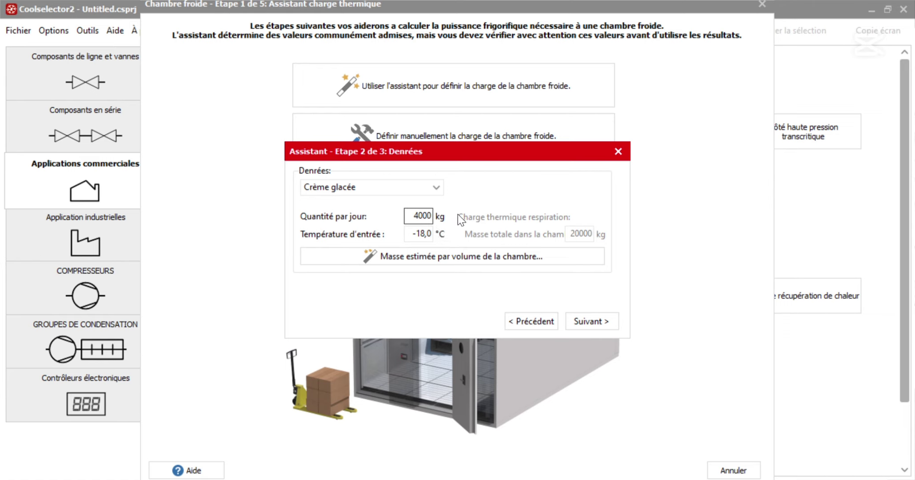
mouse_move(636, 479)
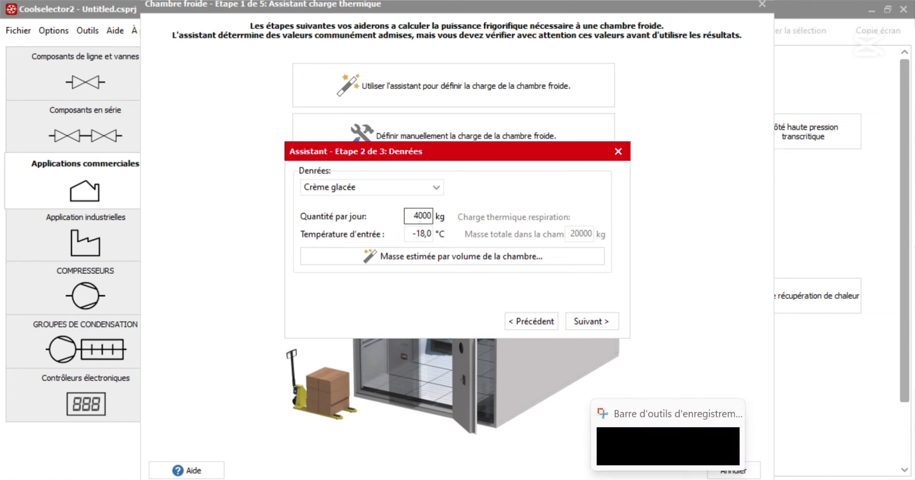
click(596, 422)
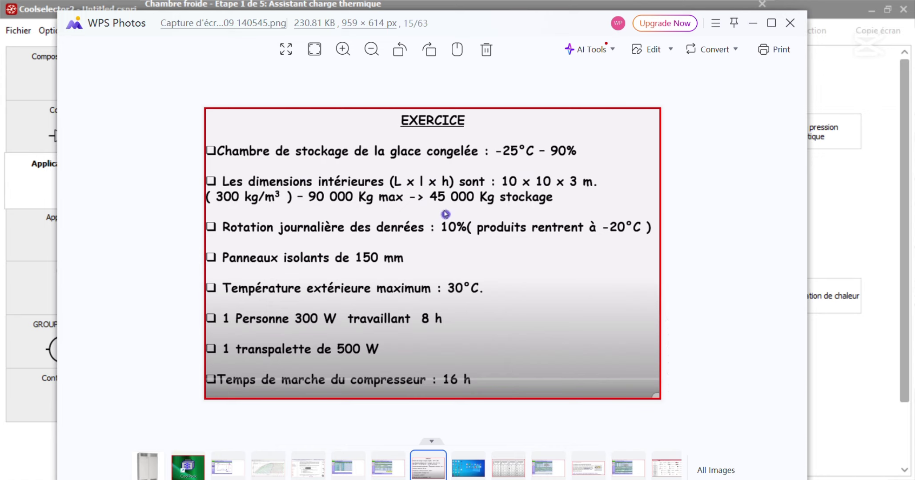
mouse_move(668, 479)
mouse_move(637, 479)
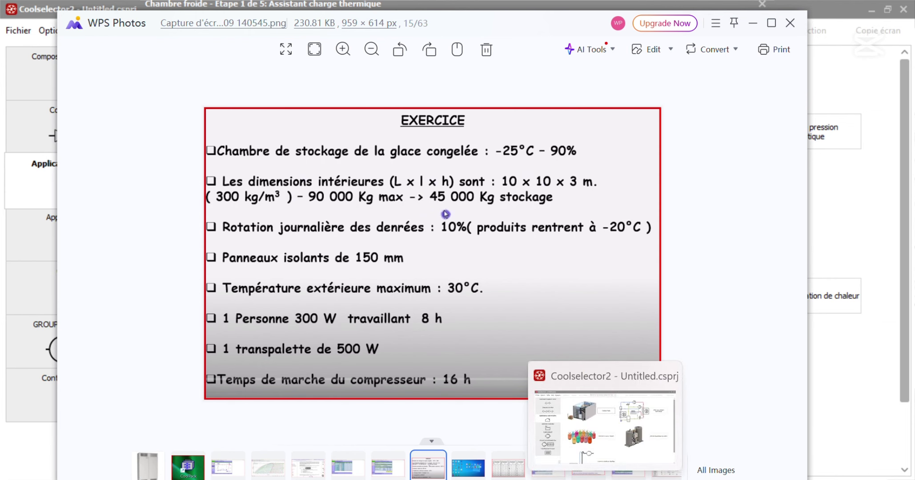
click(605, 479)
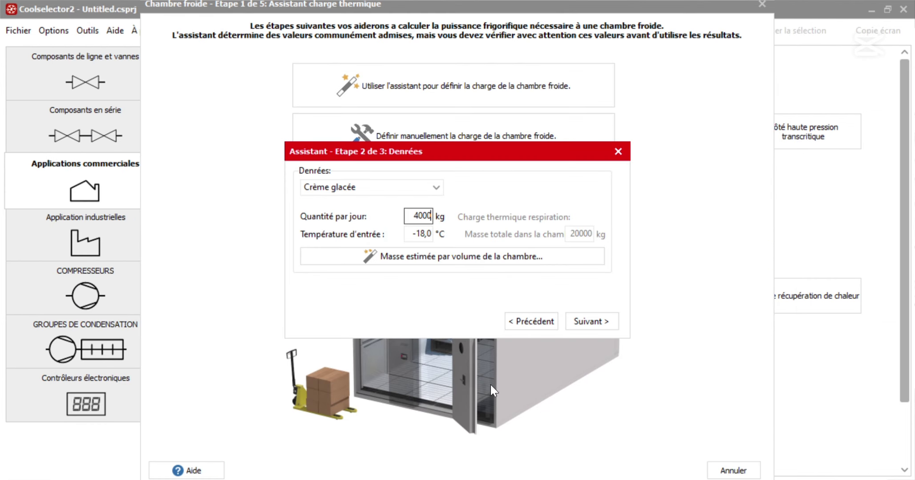
click(431, 216)
key(BackSpace)
key(BackSpace)
text(4500)
Step: Check the goods' entry temperature in the exercise sheet, set it to -20 °C, and continue to the recommended values
click(425, 235)
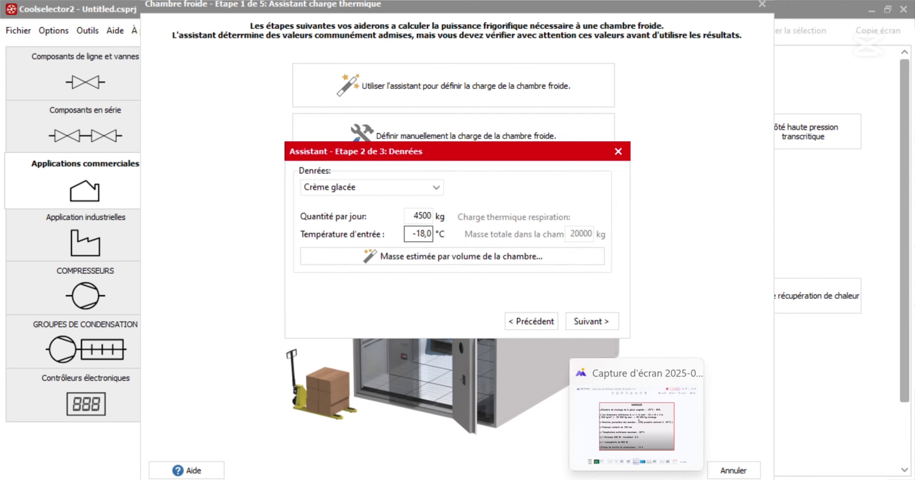
click(637, 478)
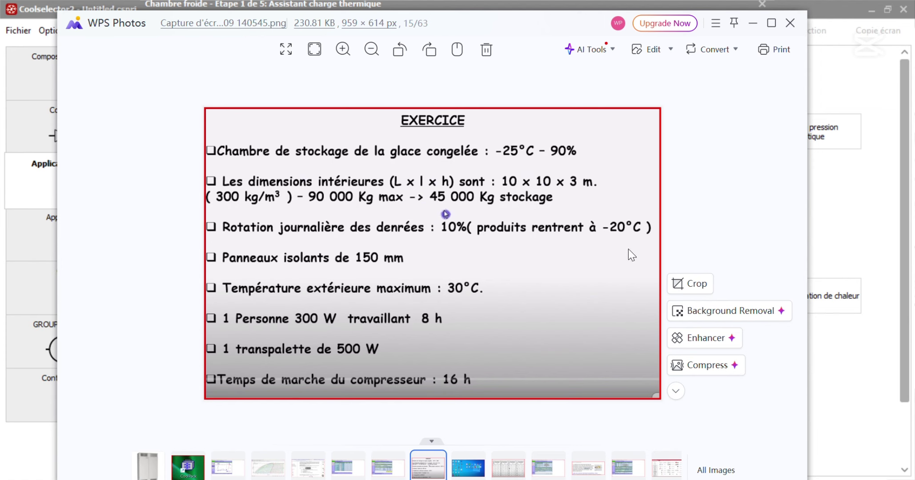
click(634, 479)
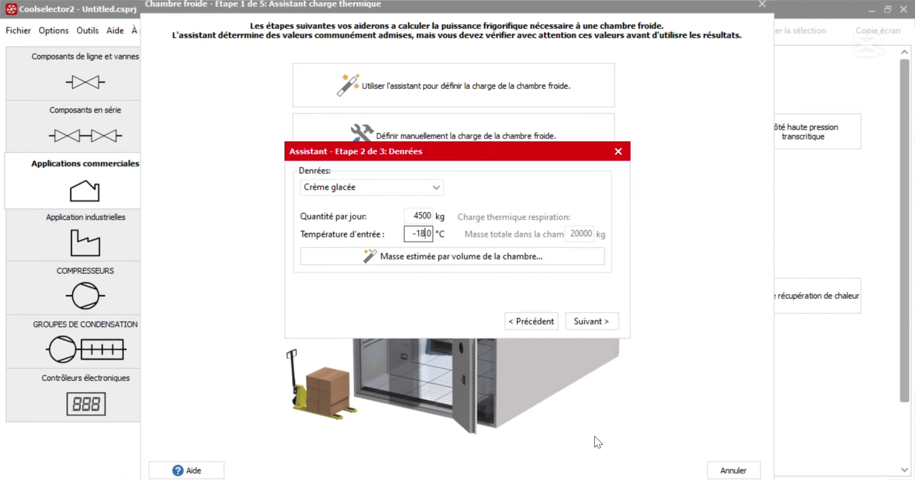
click(426, 232)
key(BackSpace)
text(20)
click(614, 321)
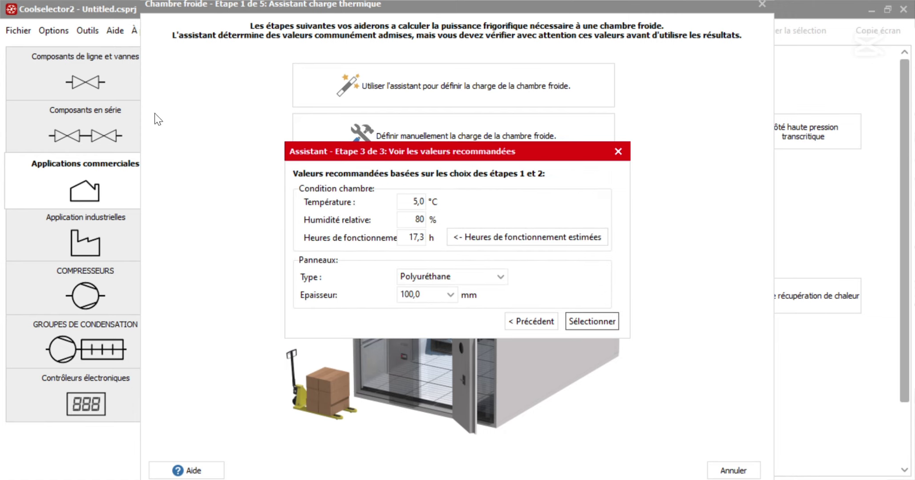
Step: Set the cold room temperature to -25 °C and its relative humidity to 90 %
click(419, 201)
key(BackSpace)
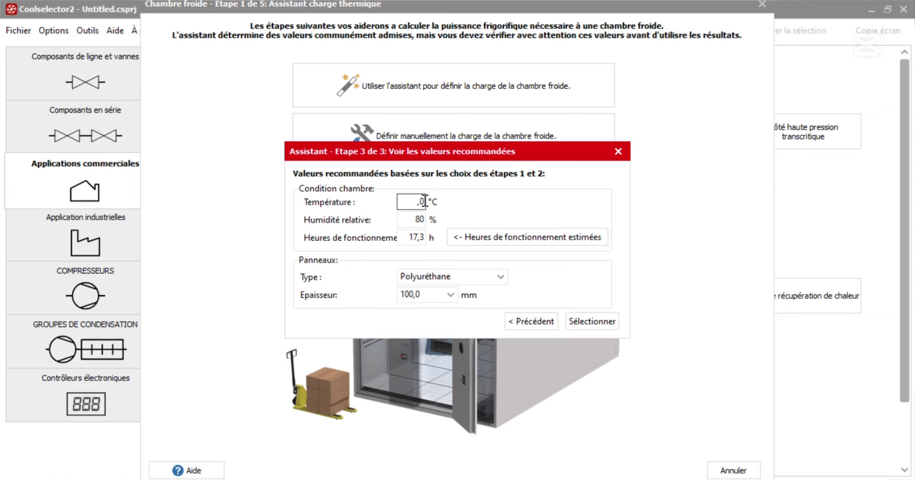
text(-25)
click(420, 219)
key(Delete)
text(9)
Step: Check the compressor running time in the exercise sheet and set the operating hours to 16 h
click(422, 236)
key(alt+Tab)
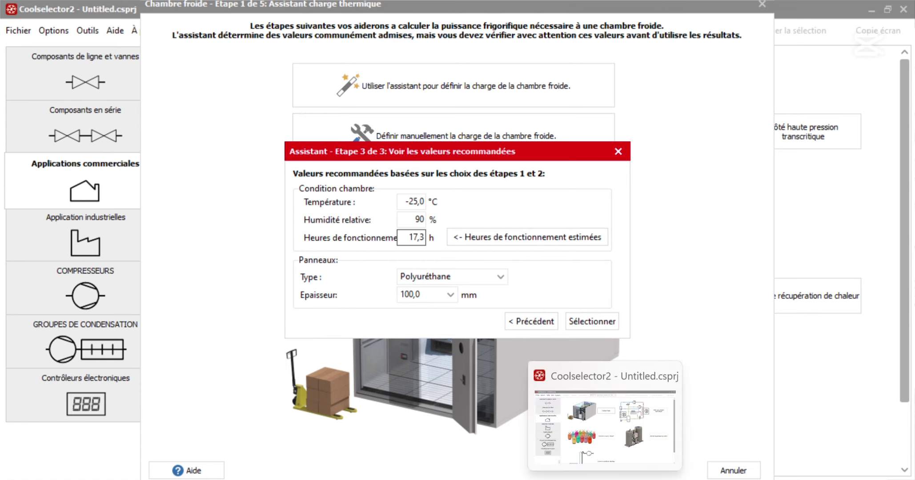
key(alt+Tab)
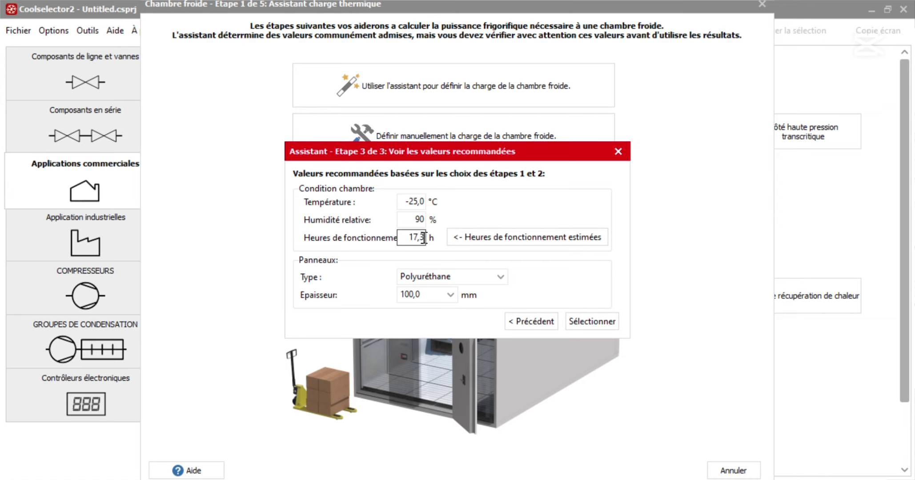
key(BackSpace)
key(BackSpace)
key(BackSpace)
text(6)
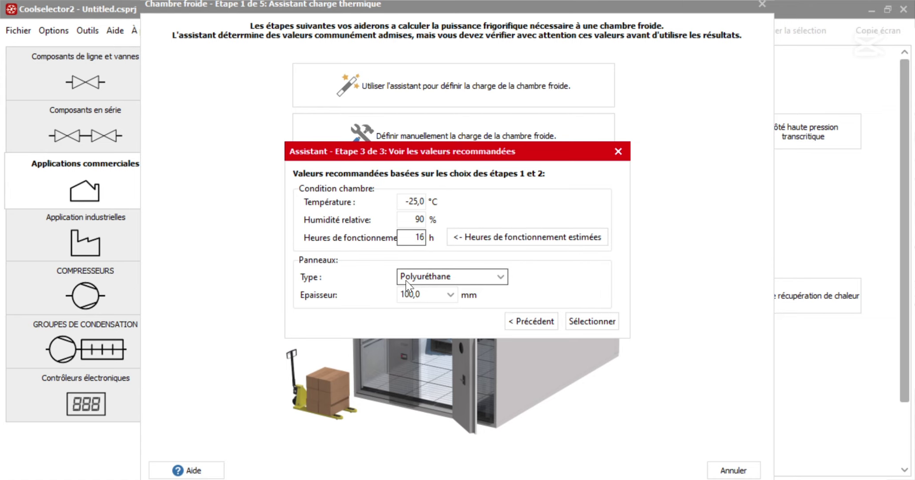
Step: Set the polyurethane panel thickness to 150 mm and accept the assistant's values
click(452, 297)
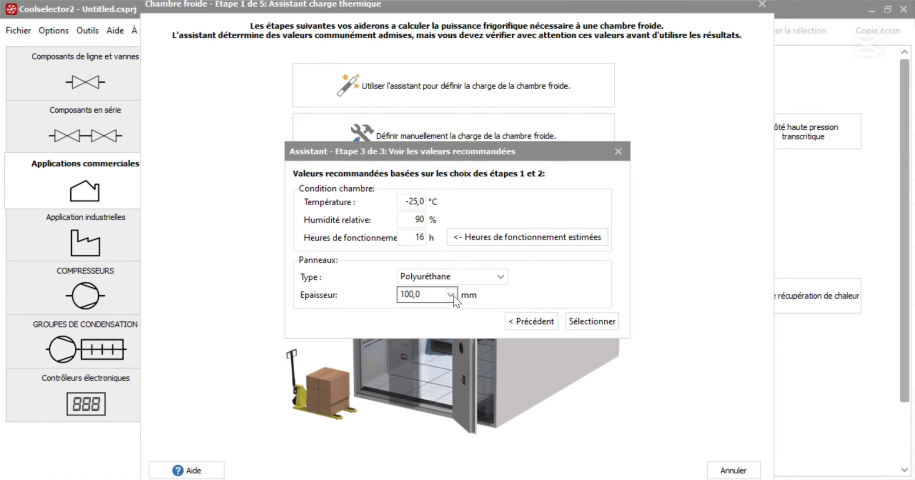
click(451, 295)
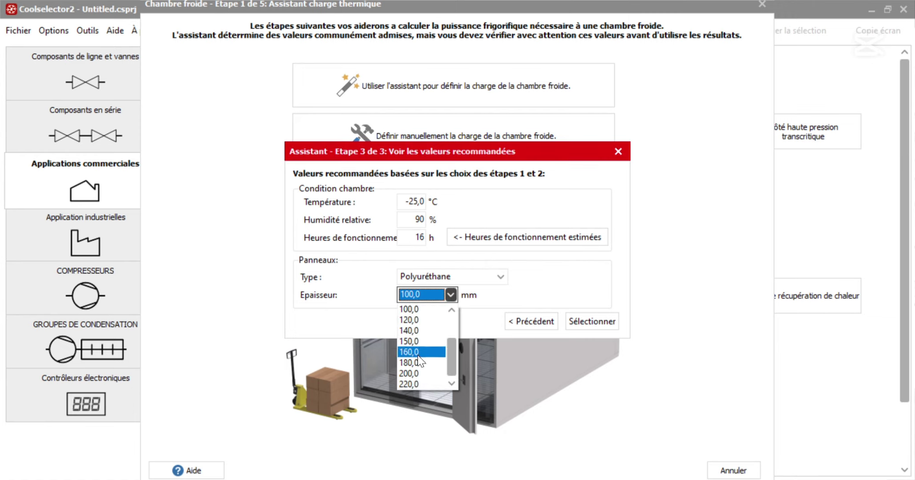
click(419, 341)
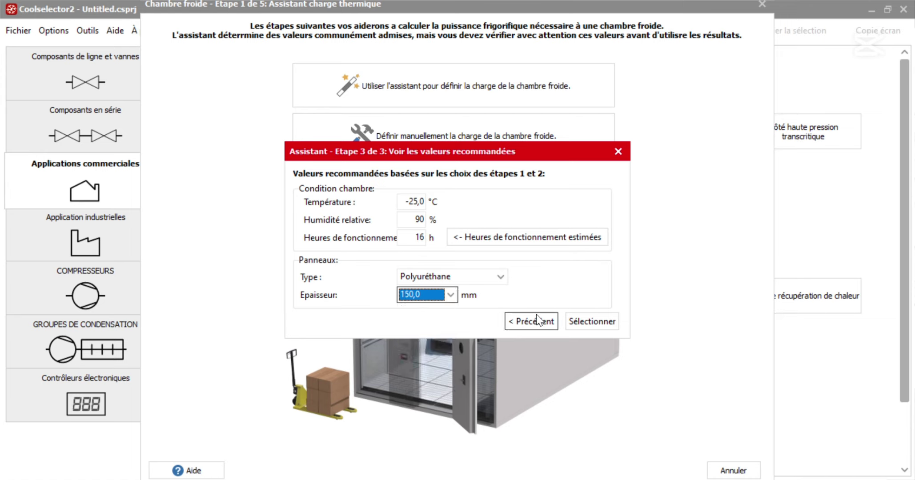
click(595, 323)
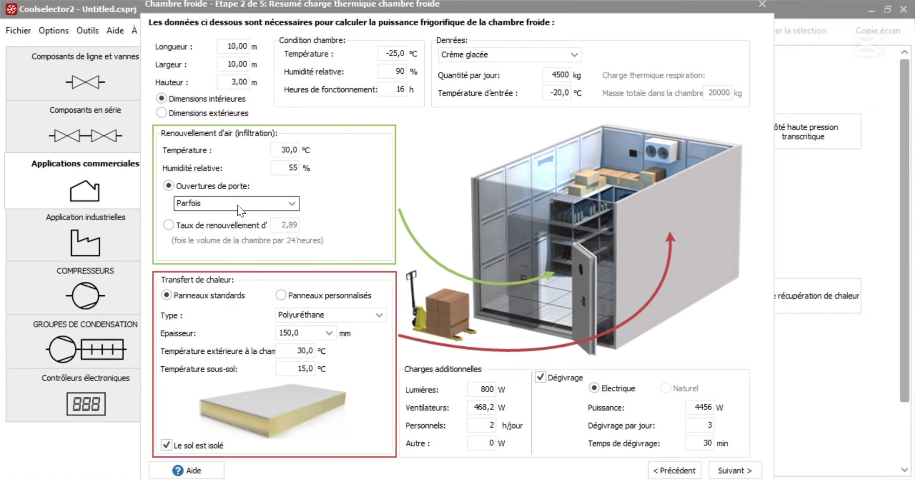
Step: Compare the thermal load summary with the exercise sheet and set the additional lighting load to 1500 W
click(292, 229)
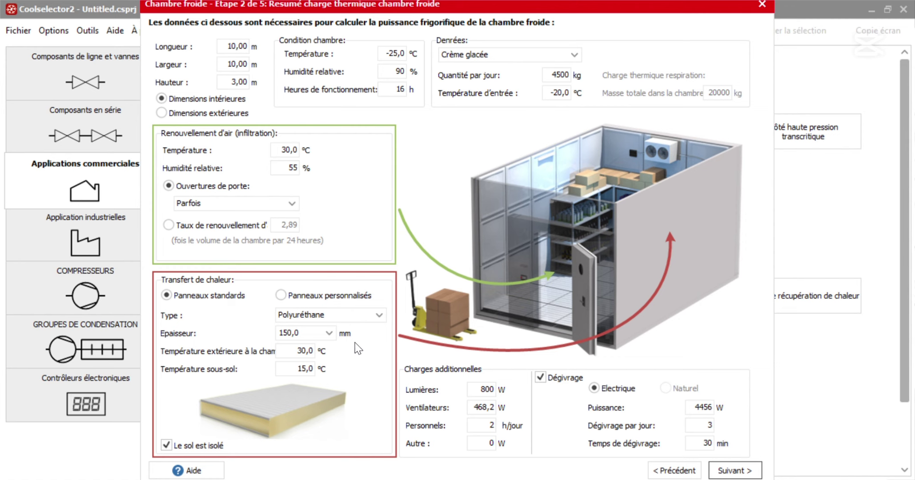
key(alt+Tab)
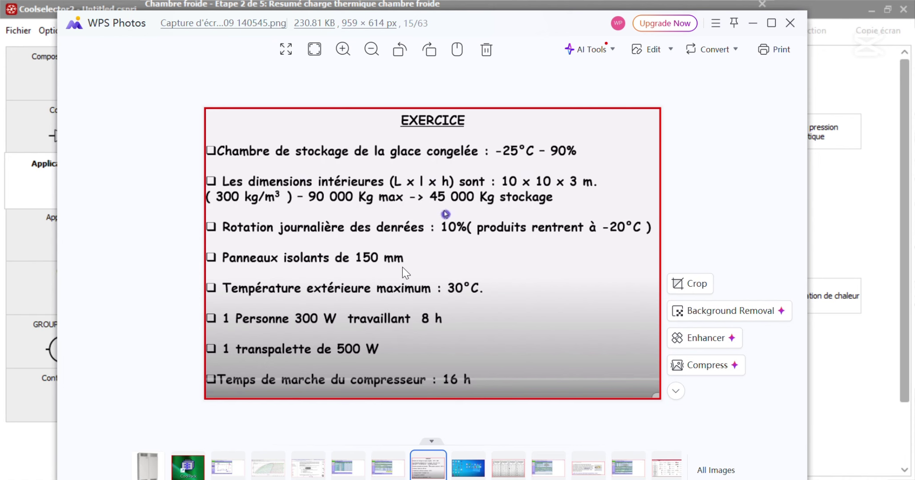
key(alt+Tab)
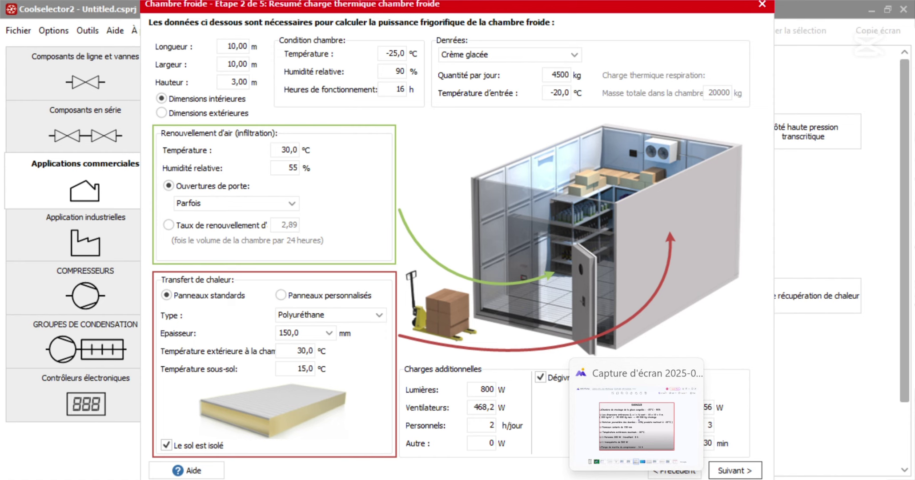
click(636, 422)
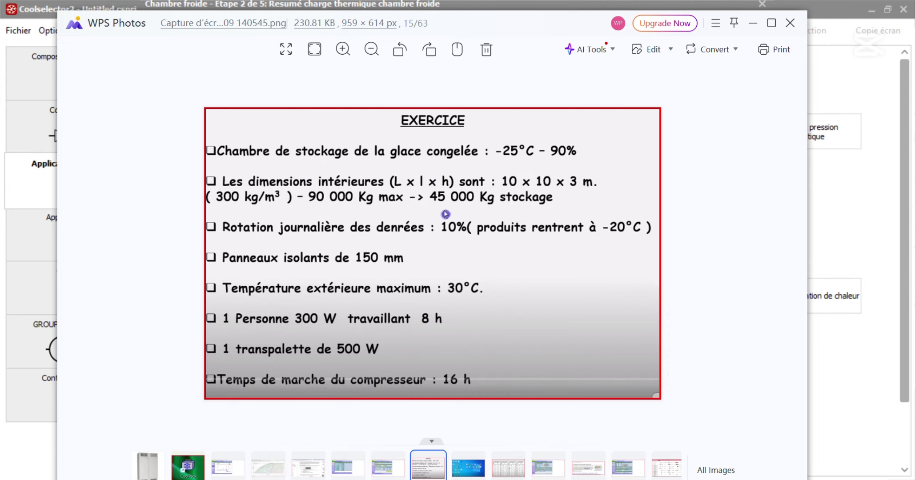
mouse_move(605, 479)
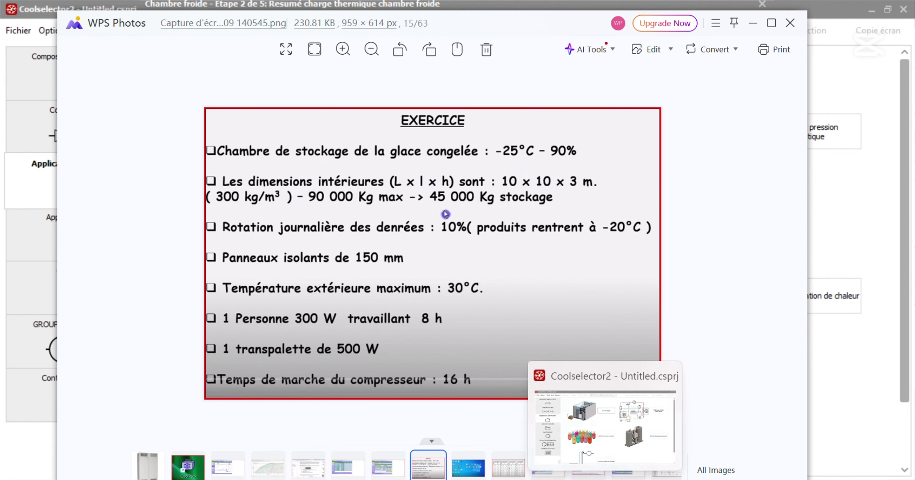
click(605, 427)
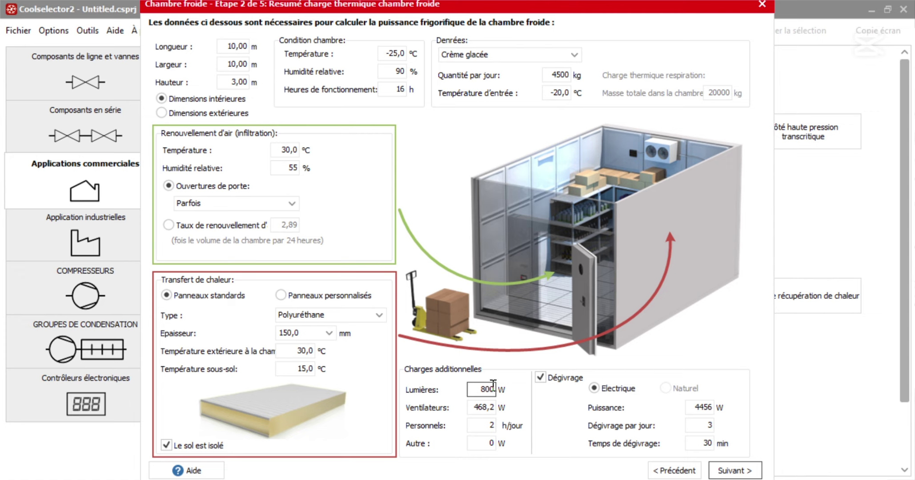
key(BackSpace)
key(BackSpace)
key(BackSpace)
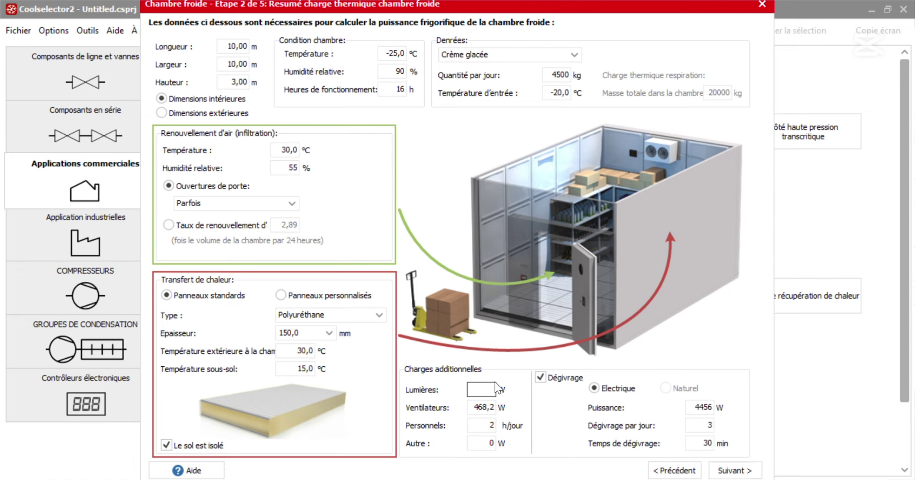
text(1500)
Step: Set the personnel load to 8 hours per day in the additional loads
click(488, 408)
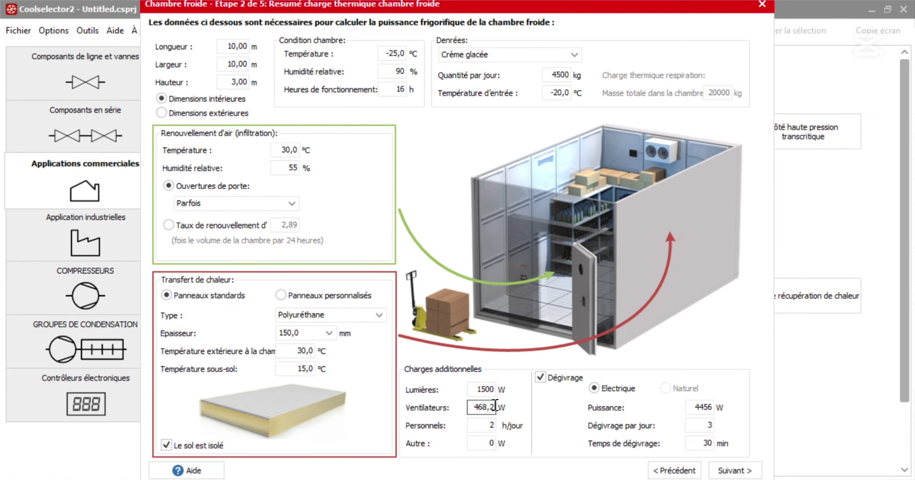
click(483, 425)
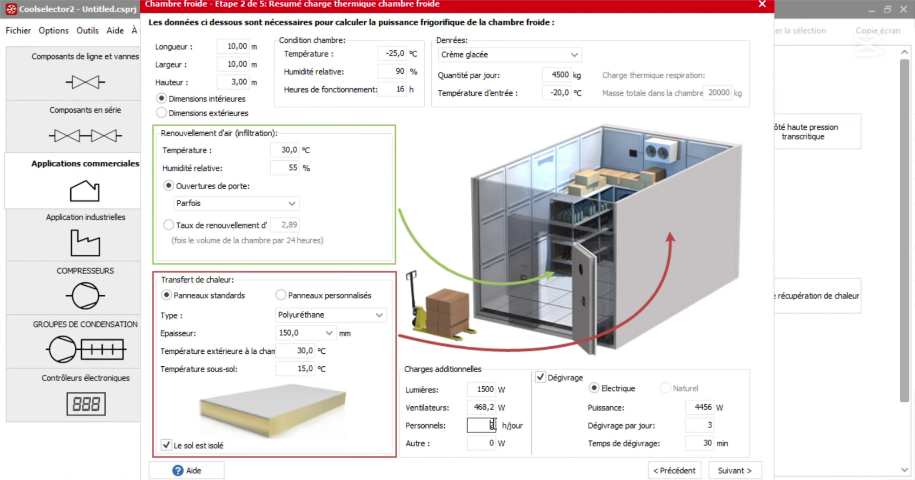
key(BackSpace)
text(8)
Step: Check the pallet truck's power in the exercise sheet, enter 500 W as the other load, and continue to the condensing unit selection
click(486, 442)
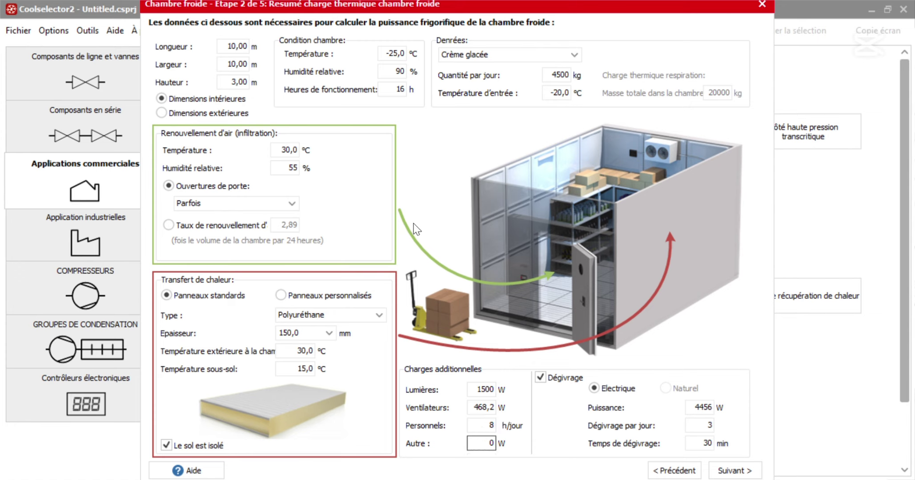
click(643, 375)
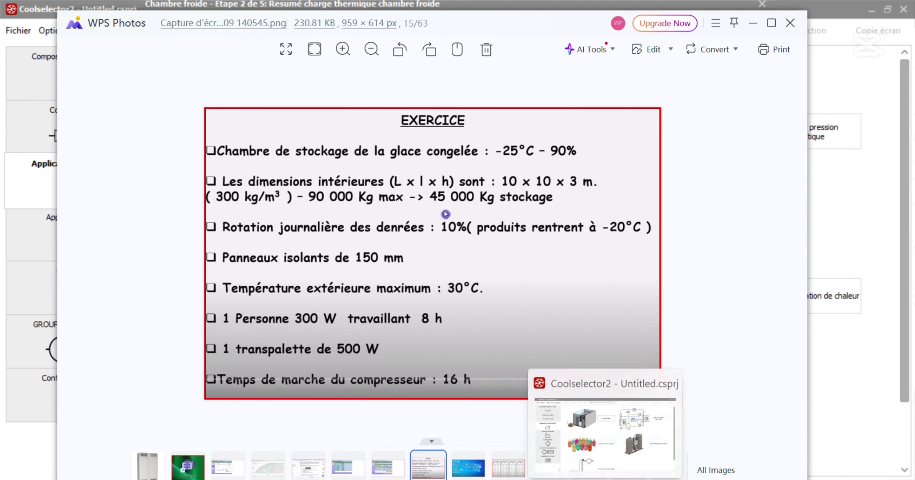
click(605, 479)
click(490, 442)
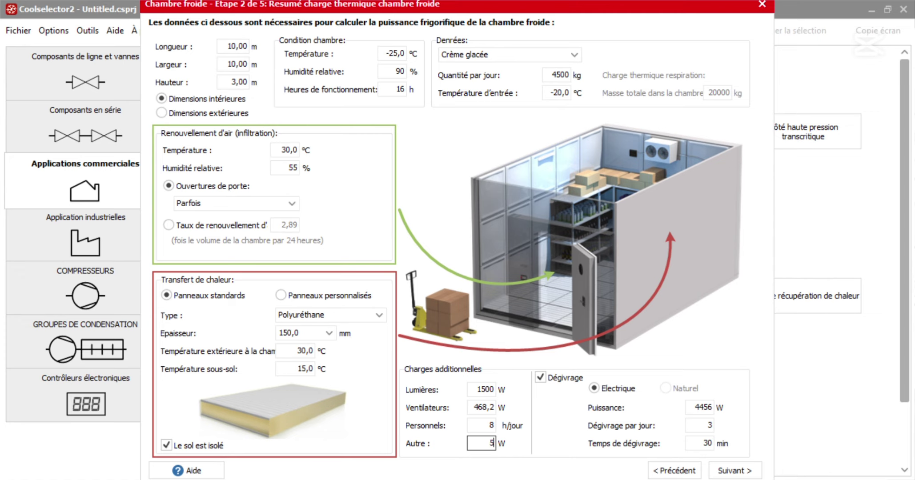
text(500)
click(732, 471)
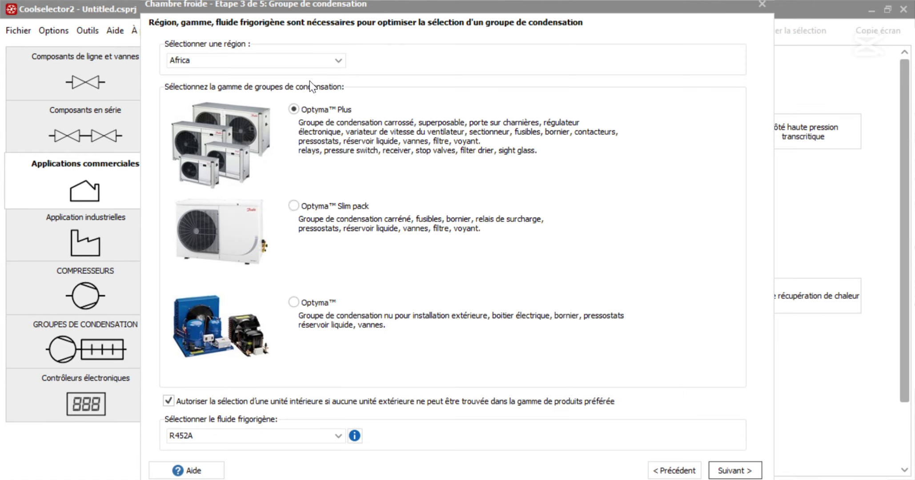
Step: Check the region choices with Africa kept, and compare the refrigerants offered for the Optyma Plus and Optyma Slim pack ranges
click(311, 61)
click(338, 60)
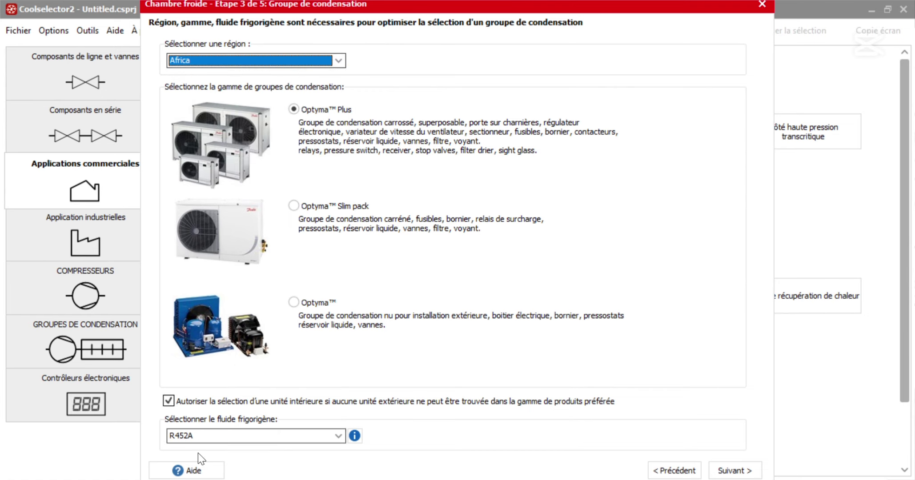
click(339, 438)
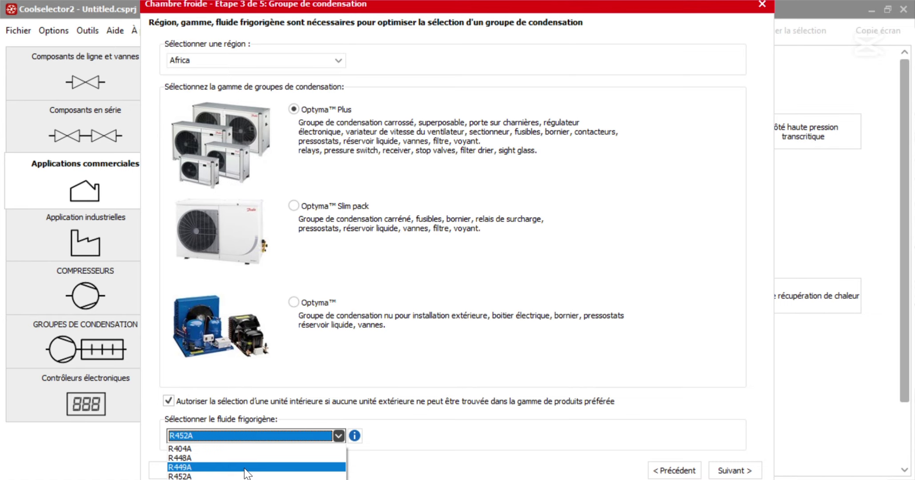
click(391, 279)
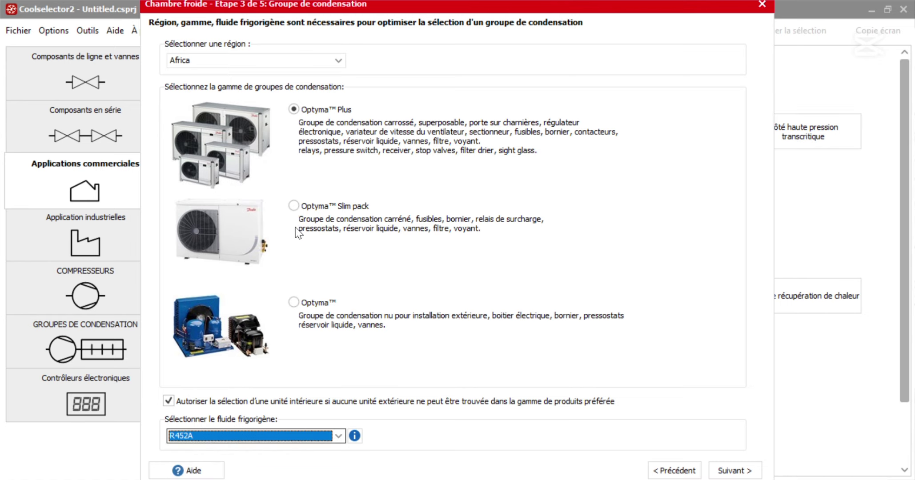
click(294, 206)
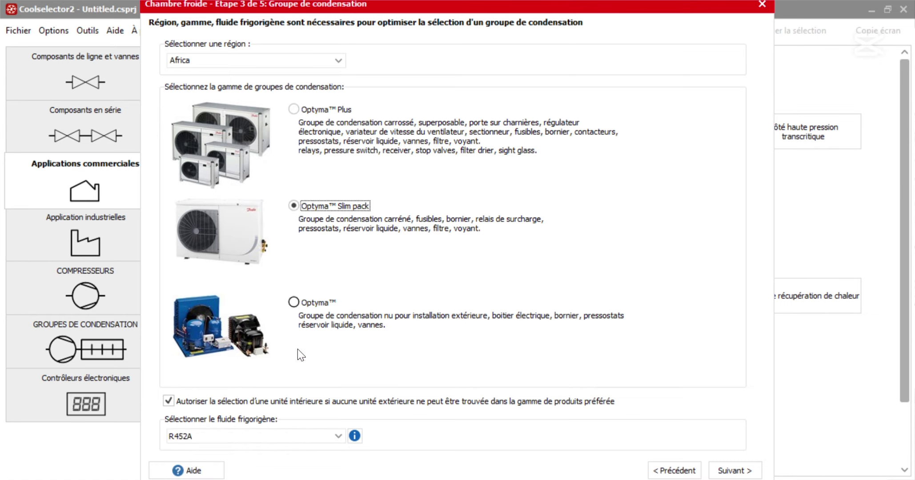
click(334, 438)
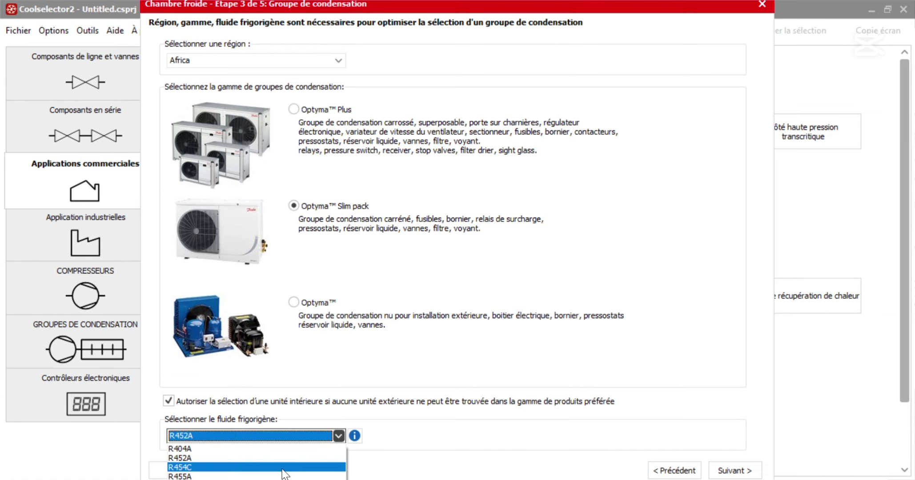
click(365, 287)
Step: Choose the Optyma condensing unit range with refrigerant R134a and continue to the expansion valve selection
click(293, 303)
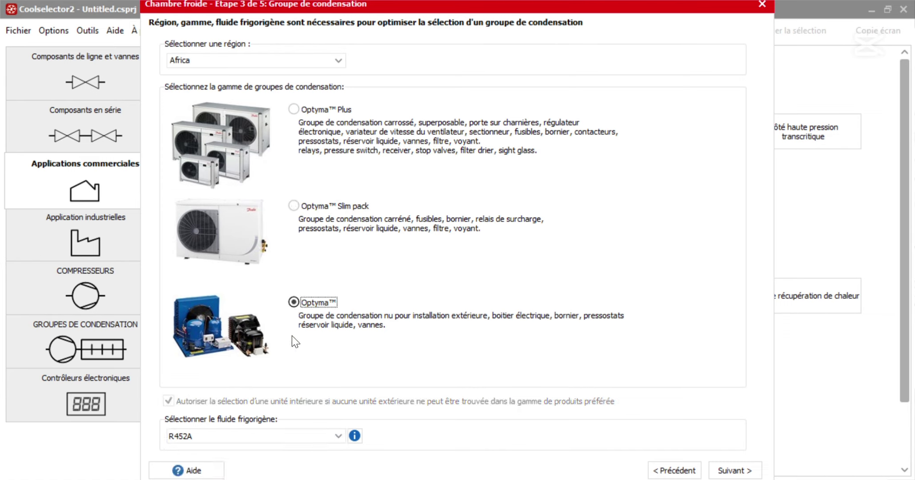
click(338, 436)
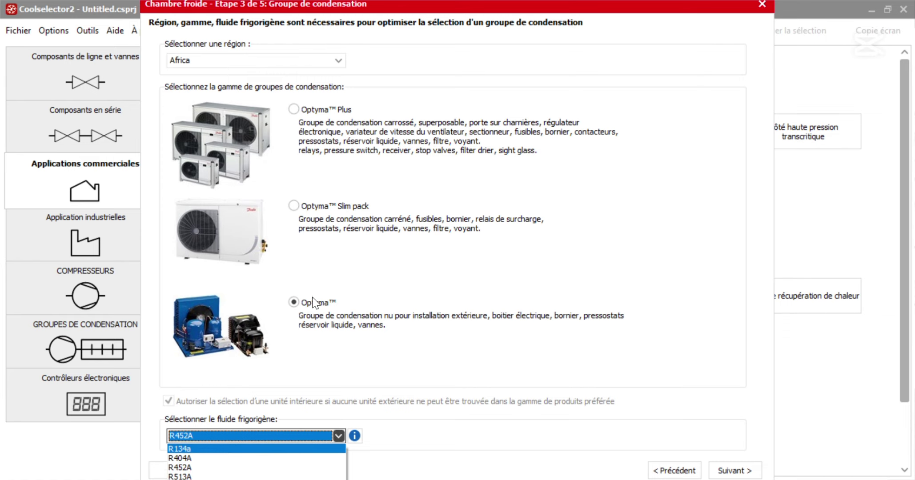
click(229, 449)
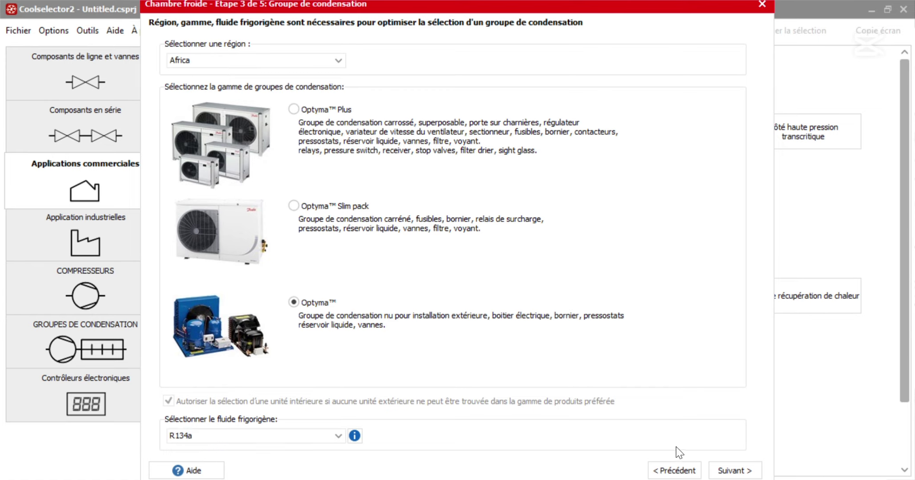
click(736, 471)
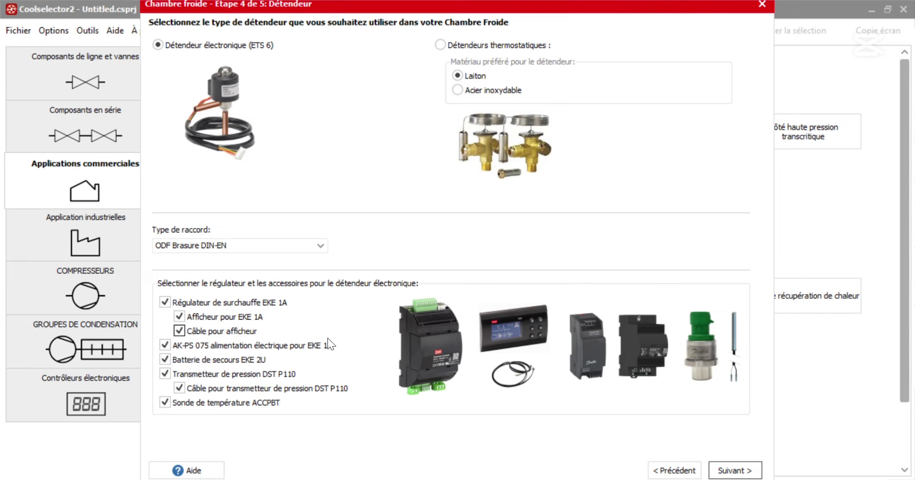
Step: Toggle the EKE 1A display, display cable, power supply, backup battery and pressure transmitter off and back on to identify each accessory's picture
click(179, 316)
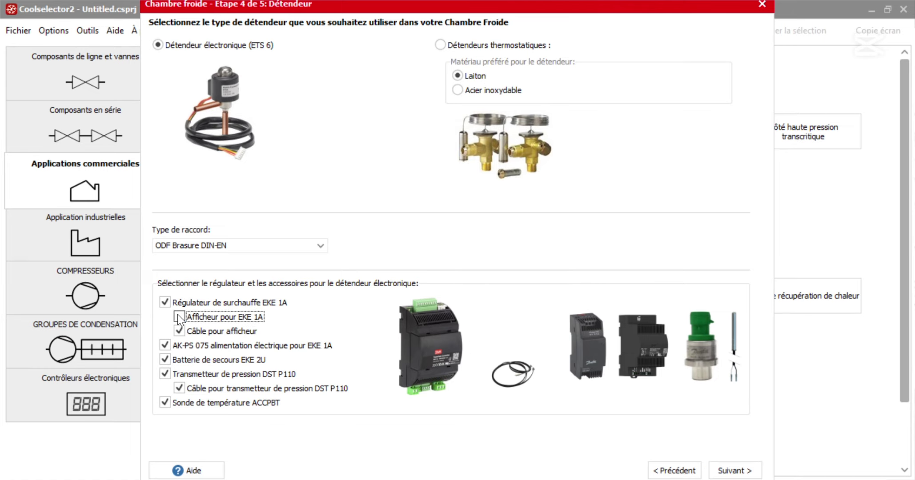
click(177, 314)
click(179, 332)
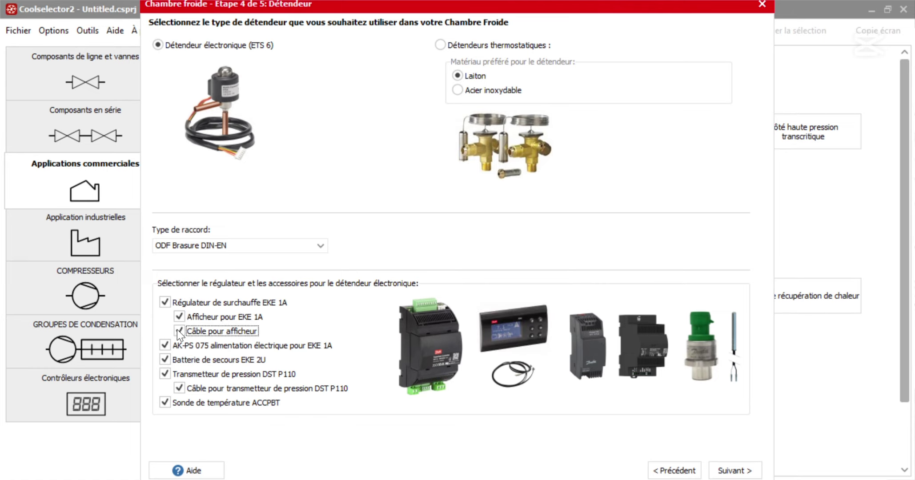
click(178, 331)
click(165, 345)
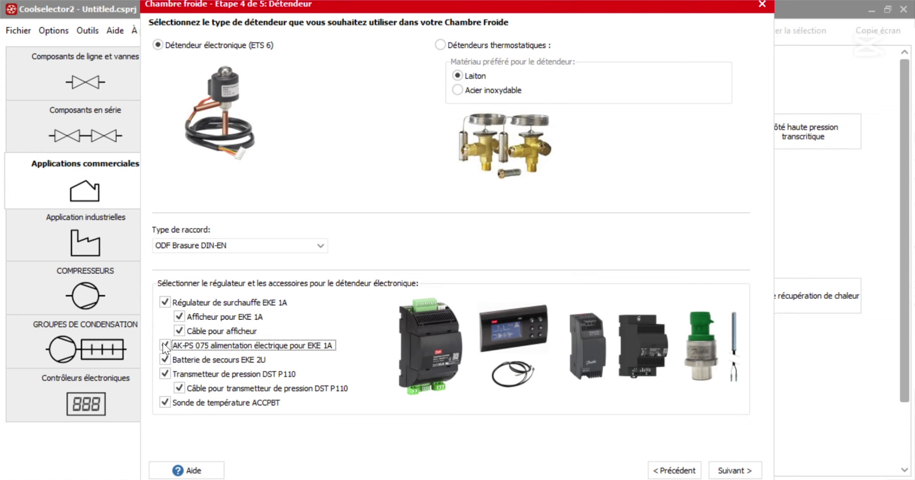
click(165, 345)
click(172, 361)
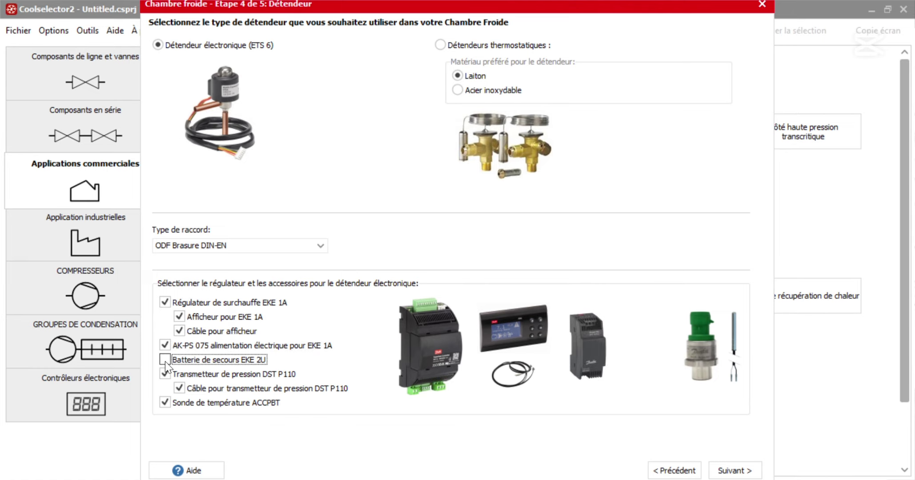
click(165, 360)
click(165, 375)
click(165, 375)
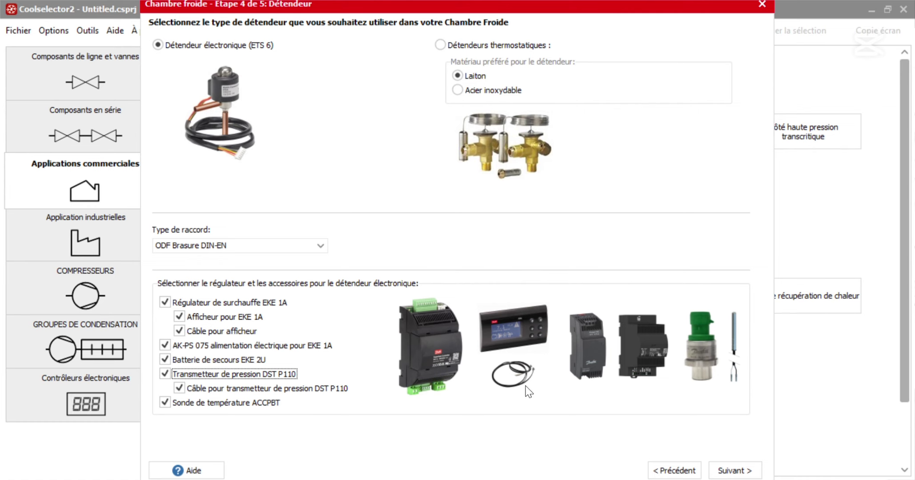
Step: Accept the ETS 6 electronic expansion valve with all its accessories and ODF Brasure DIN-EN connections, and continue to the last wizard stage
click(743, 470)
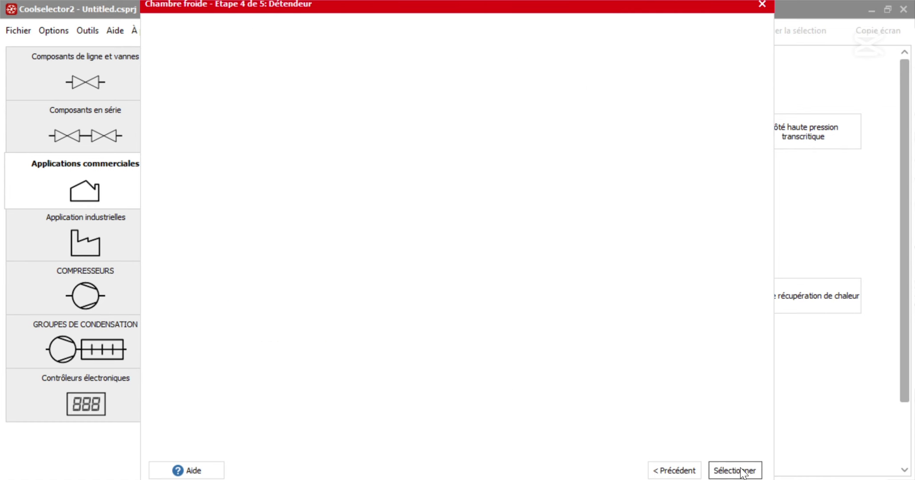